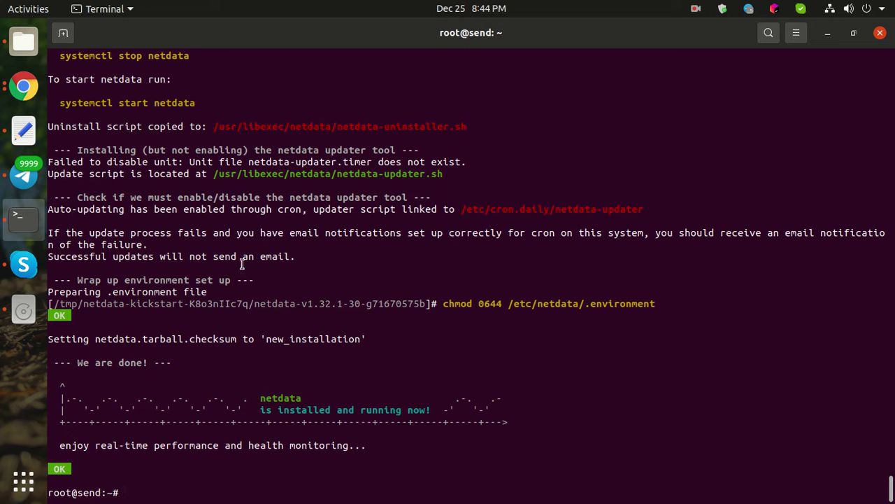
- Highlight the systemctl stop netdata and systemctl start netdata commands in the installer output
{"action": "scroll", "coordinate": [159, 179], "scroll_direction": "up", "scroll_amount": 5}
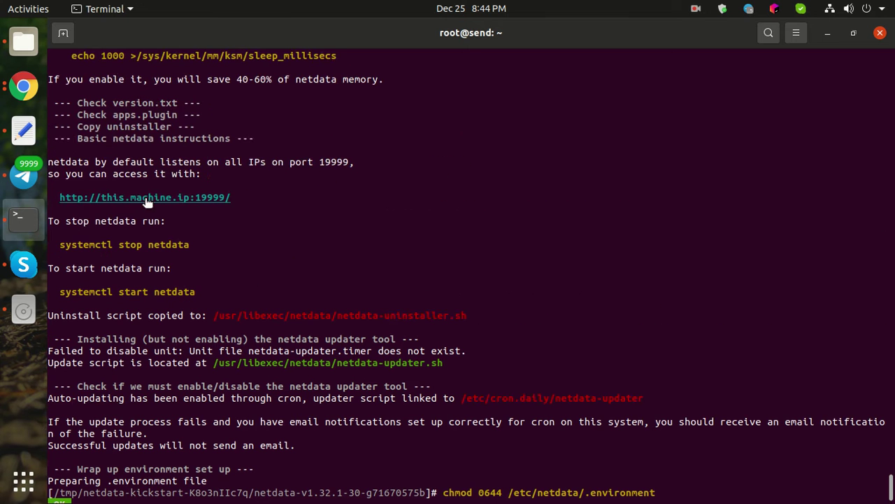
{"action": "triple_click", "coordinate": [61, 244]}
{"action": "left_click", "coordinate": [76, 283]}
{"action": "left_click_drag", "start_coordinate": [61, 287], "coordinate": [190, 291]}
{"action": "left_click", "coordinate": [190, 291]}
{"action": "triple_click", "coordinate": [149, 283]}
- Highlight the this.machine.ip:19999 dashboard address, then begin entering systemctl status netdata
{"action": "scroll", "coordinate": [183, 268], "scroll_direction": "up", "scroll_amount": 3}
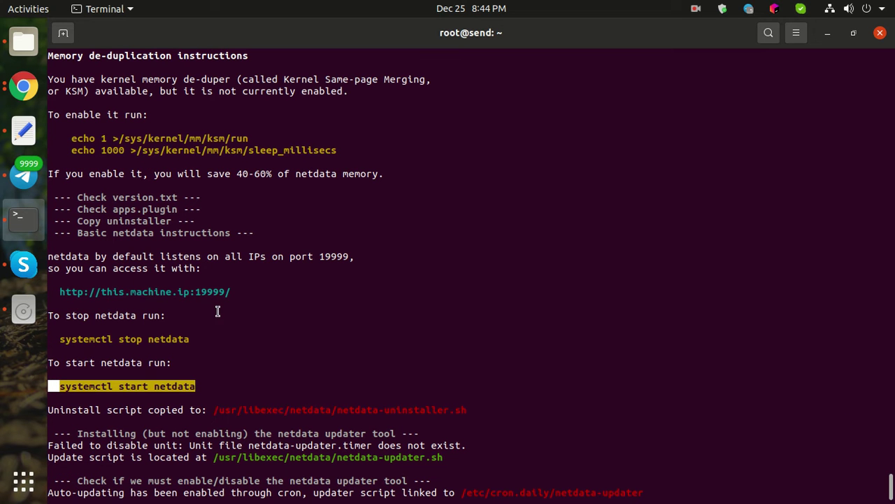
{"action": "left_click_drag", "start_coordinate": [98, 297], "coordinate": [222, 294]}
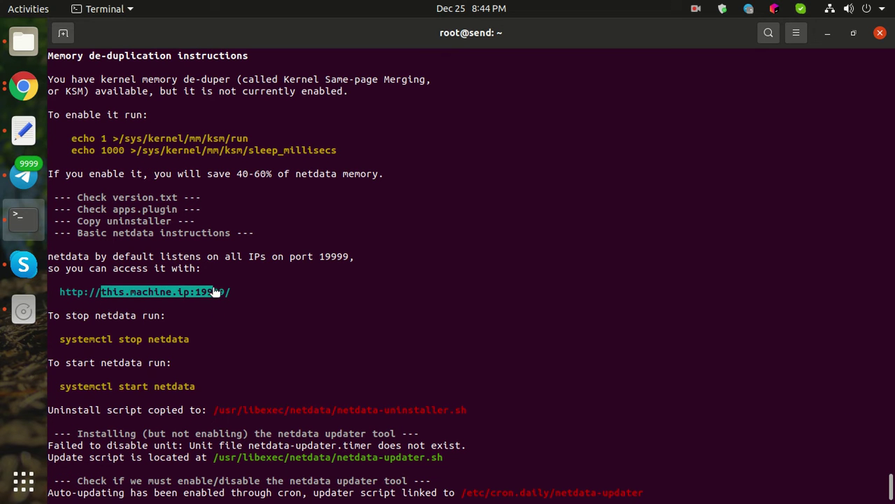
{"action": "left_click", "coordinate": [237, 304]}
{"action": "scroll", "coordinate": [335, 285], "scroll_direction": "down", "scroll_amount": 4}
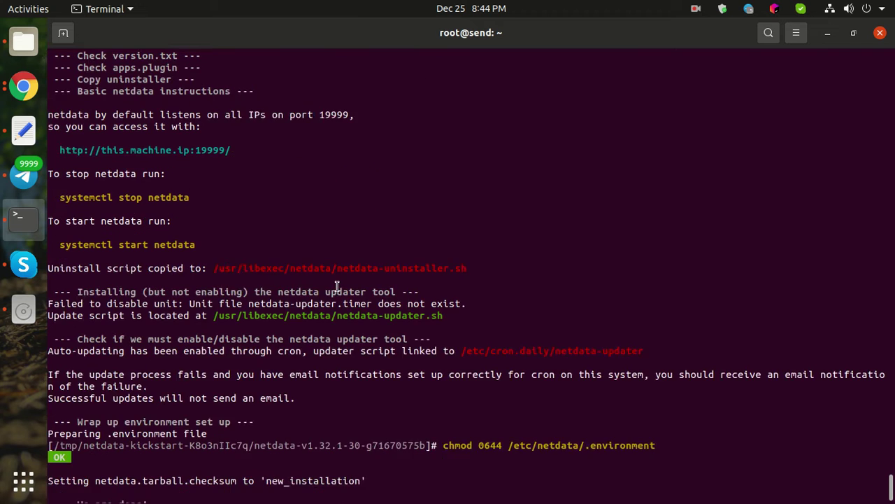
{"action": "scroll", "coordinate": [354, 303], "scroll_direction": "down", "scroll_amount": 4}
{"action": "type", "text": "stemctl status netd"}
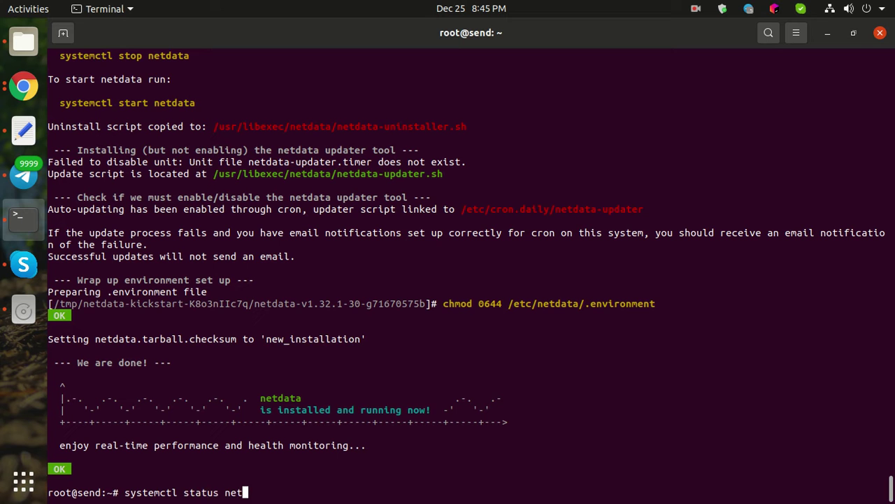
{"action": "type", "text": "ata"}
- Run systemctl status netdata and confirm the service is active (running)
{"action": "key", "text": "Tab"}
{"action": "key", "text": "Tab"}
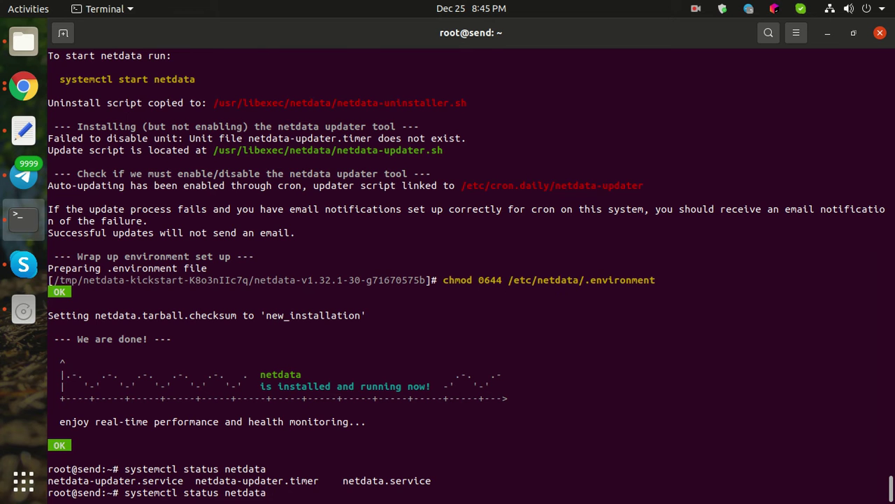
{"action": "key", "text": "Return"}
{"action": "key", "text": "q"}
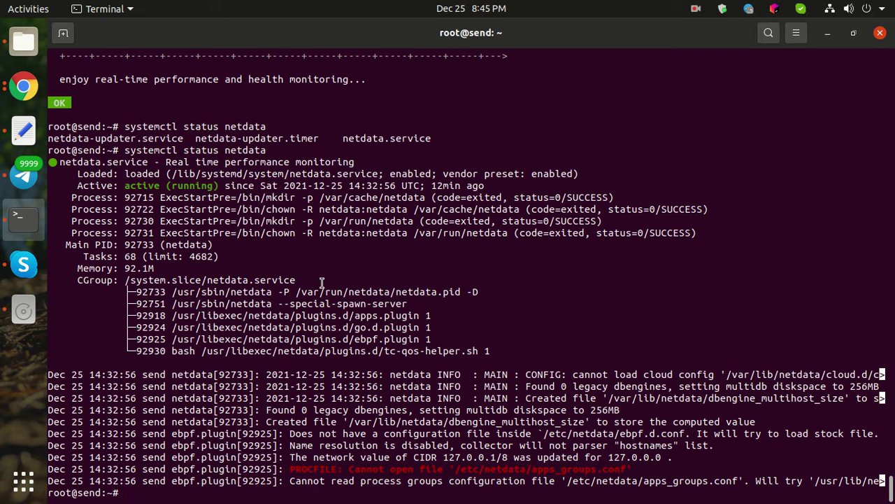
{"action": "left_click_drag", "start_coordinate": [124, 185], "coordinate": [218, 185]}
{"action": "left_click", "coordinate": [264, 201]}
- Find the this.machine. placeholder in the dashboard URL and start entering ifconfig
{"action": "scroll", "coordinate": [334, 234], "scroll_direction": "up", "scroll_amount": 5}
{"action": "scroll", "coordinate": [455, 266], "scroll_direction": "down", "scroll_amount": 5}
{"action": "scroll", "coordinate": [312, 276], "scroll_direction": "up", "scroll_amount": 10}
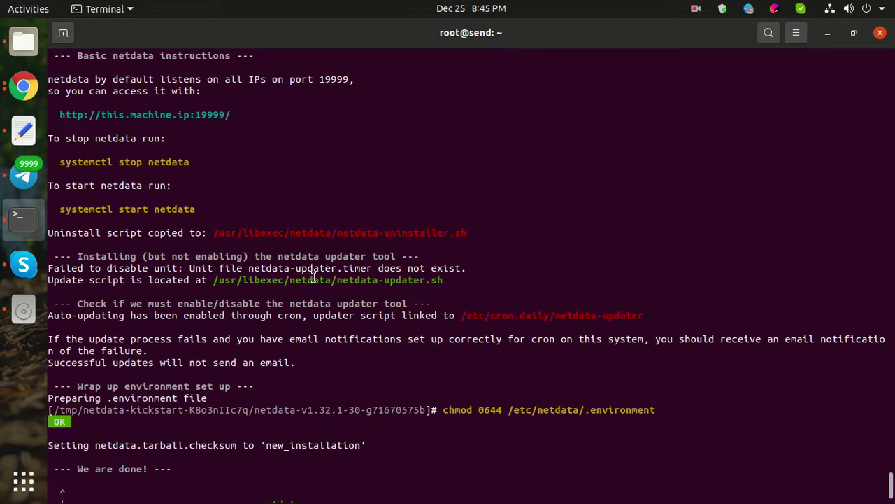
{"action": "left_click_drag", "start_coordinate": [100, 114], "coordinate": [178, 115]}
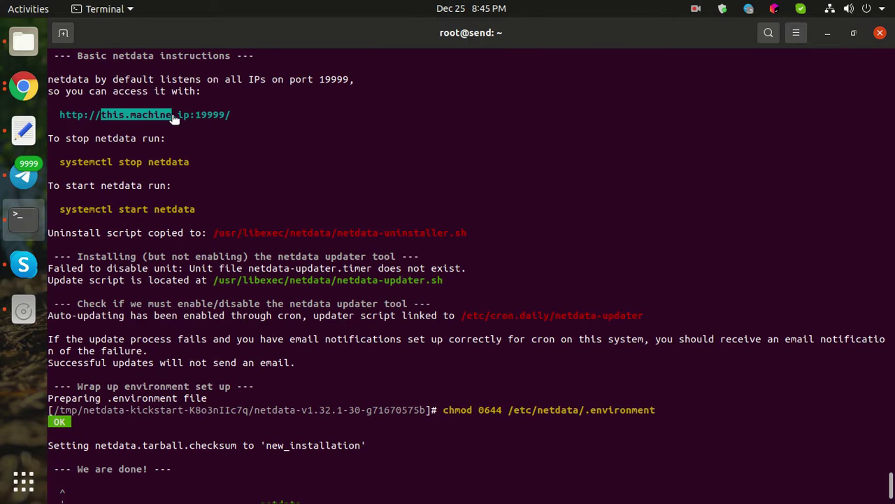
{"action": "type", "text": "ifco"}
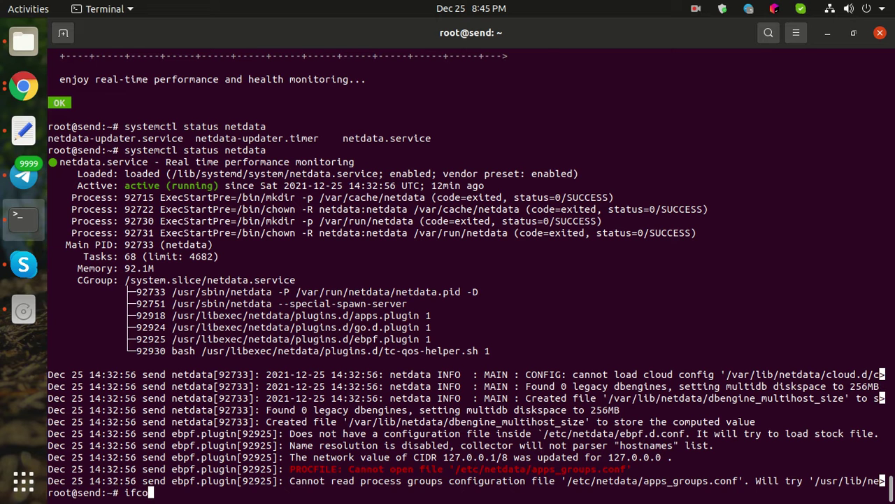
{"action": "type", "text": "nfig"}
- Copy the eth0 address 139.59.106.20 from ifconfig and paste it into Chrome's address bar
{"action": "key", "text": "Return"}
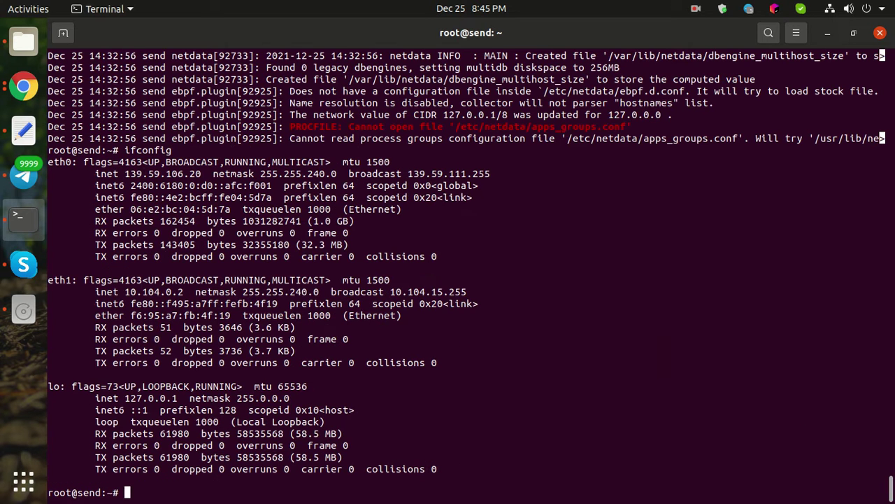
{"action": "double_click", "coordinate": [172, 174]}
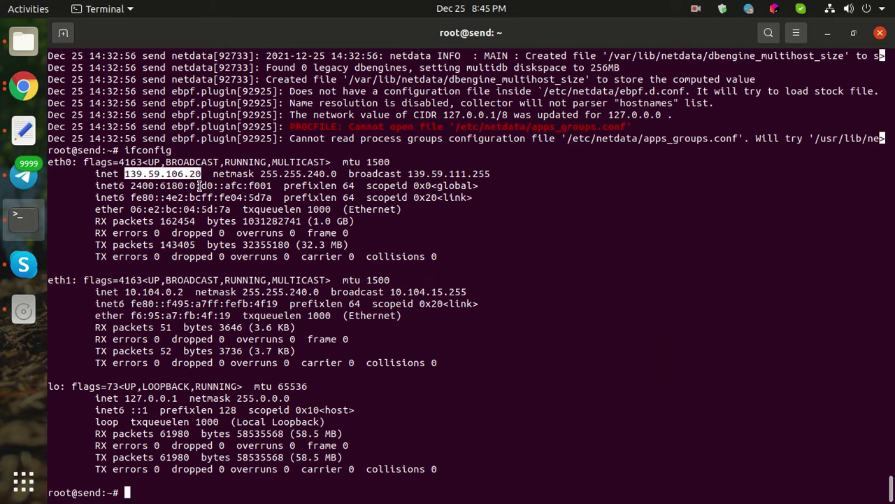
{"action": "left_click", "coordinate": [23, 85]}
{"action": "left_click", "coordinate": [204, 52]}
{"action": "type", "text": "139.59.106.20"}
- Try 139.59.106.20:1999, then find the correct port 19999 in the Terminal output
{"action": "type", "text": ":1999"}
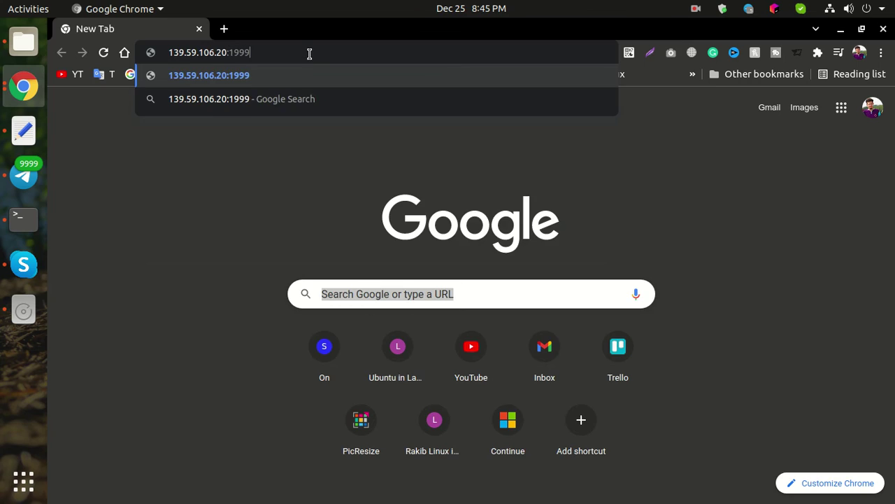
{"action": "key", "text": "Return"}
{"action": "left_click", "coordinate": [23, 218]}
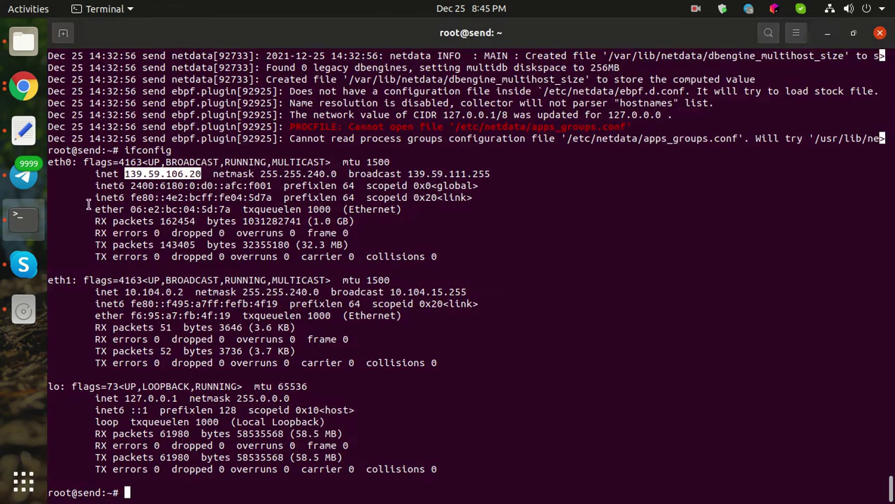
{"action": "scroll", "coordinate": [258, 174], "scroll_direction": "up", "scroll_amount": 5}
{"action": "scroll", "coordinate": [261, 180], "scroll_direction": "up", "scroll_amount": 5}
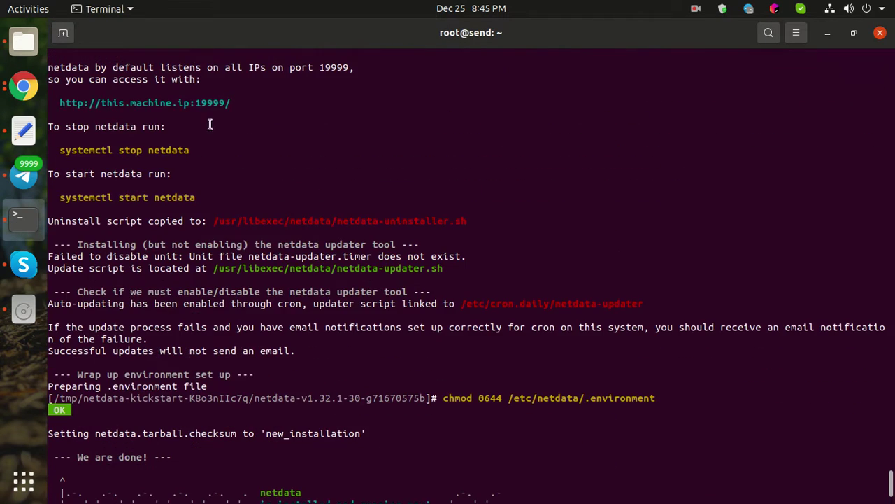
{"action": "left_click_drag", "start_coordinate": [195, 103], "coordinate": [227, 105]}
- Load the Netdata dashboard at 139.59.106.20:19999 in Chrome
{"action": "left_click", "coordinate": [23, 86]}
{"action": "left_click", "coordinate": [226, 53]}
{"action": "type", "text": ":19999"}
{"action": "key", "text": "Return"}
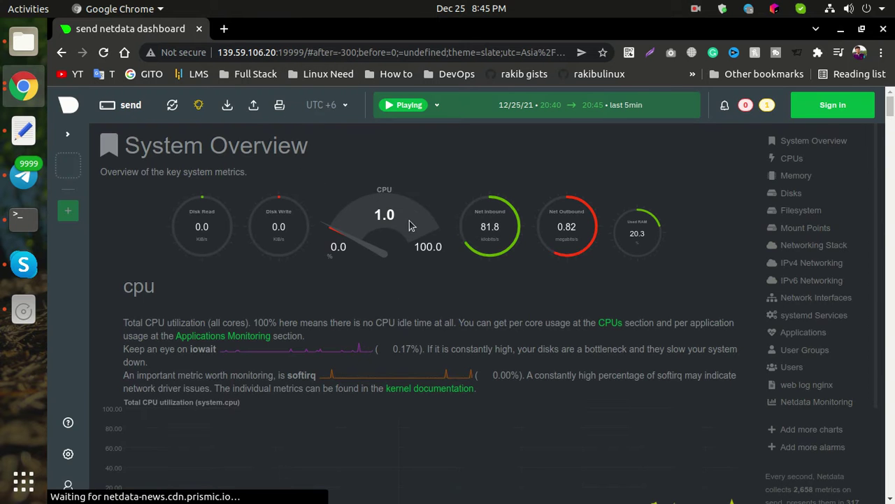
- Pause and resume the live charts, keep Play mode on, and go to Netdata Cloud sign-in
{"action": "left_click", "coordinate": [415, 105]}
{"action": "left_click", "coordinate": [411, 107]}
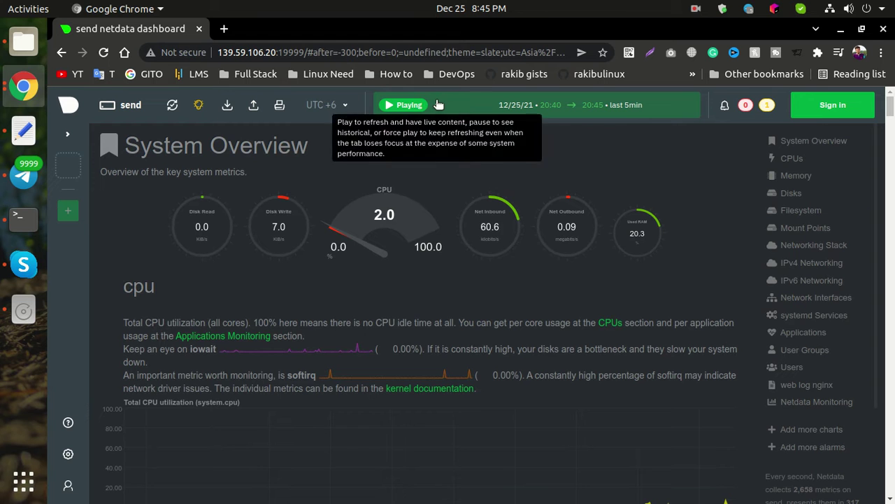
{"action": "left_click", "coordinate": [438, 105]}
{"action": "left_click", "coordinate": [447, 145]}
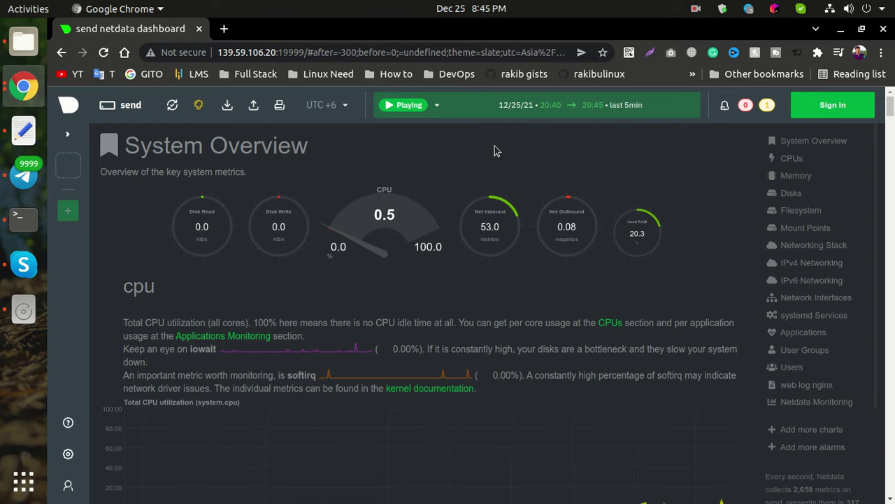
{"action": "left_click", "coordinate": [832, 112]}
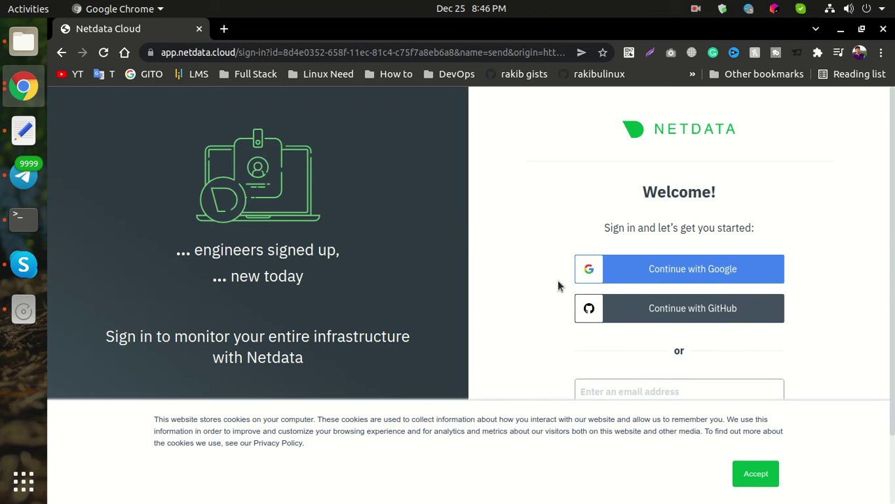
- Accept the cookie banner and sign in to Netdata Cloud with a Google account
{"action": "left_click", "coordinate": [754, 479]}
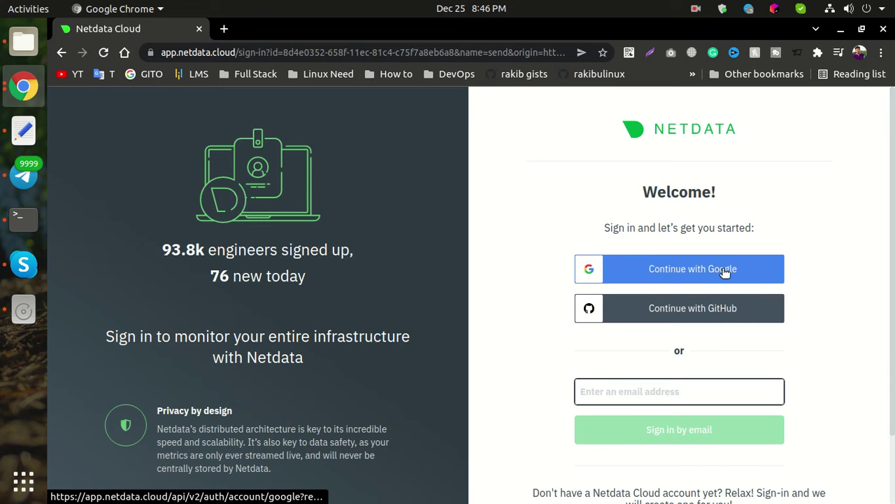
{"action": "scroll", "coordinate": [773, 262], "scroll_direction": "down", "scroll_amount": 2}
{"action": "scroll", "coordinate": [729, 431], "scroll_direction": "up", "scroll_amount": 2}
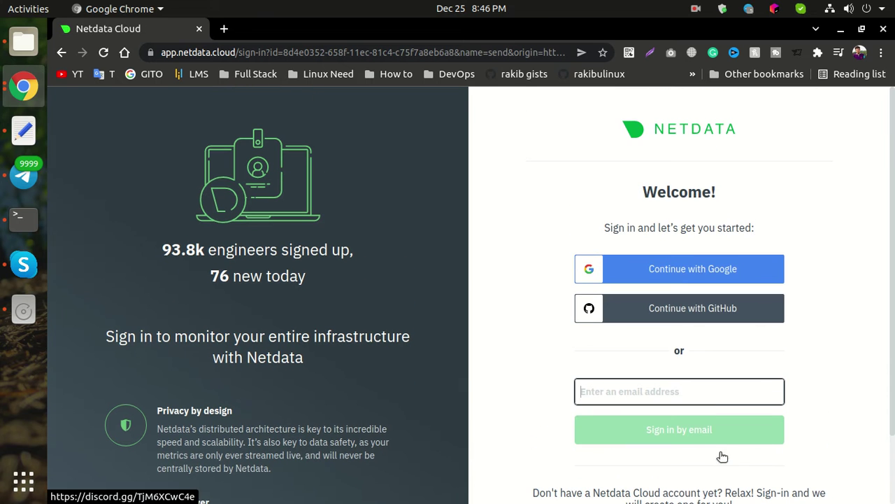
{"action": "left_click", "coordinate": [682, 276]}
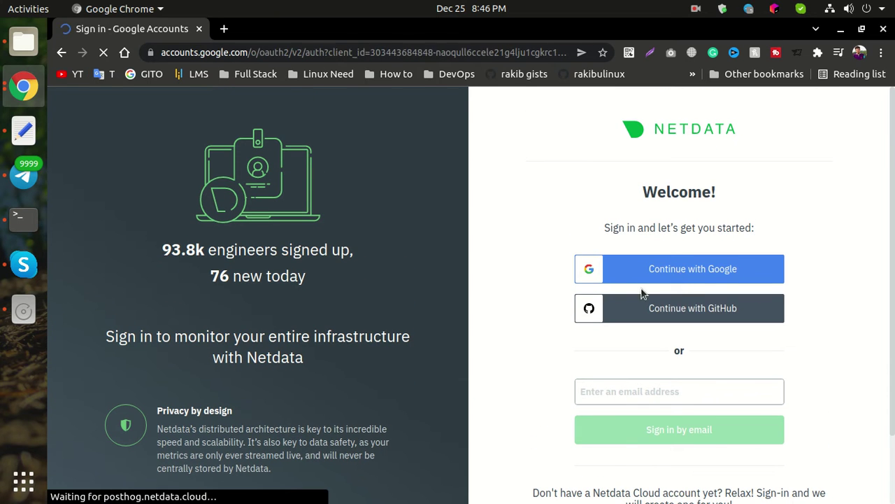
{"action": "left_click", "coordinate": [472, 284]}
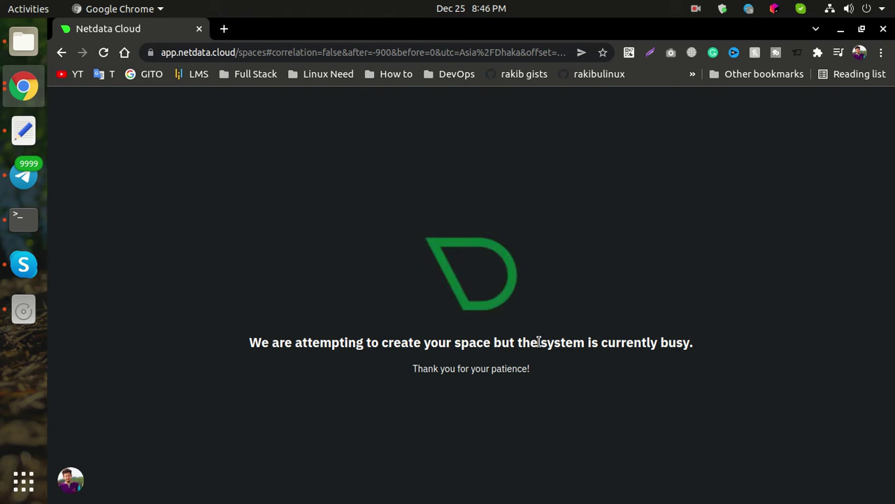
- Check the account profile settings, then retry creating the space
{"action": "left_click", "coordinate": [74, 475]}
{"action": "left_click", "coordinate": [136, 424]}
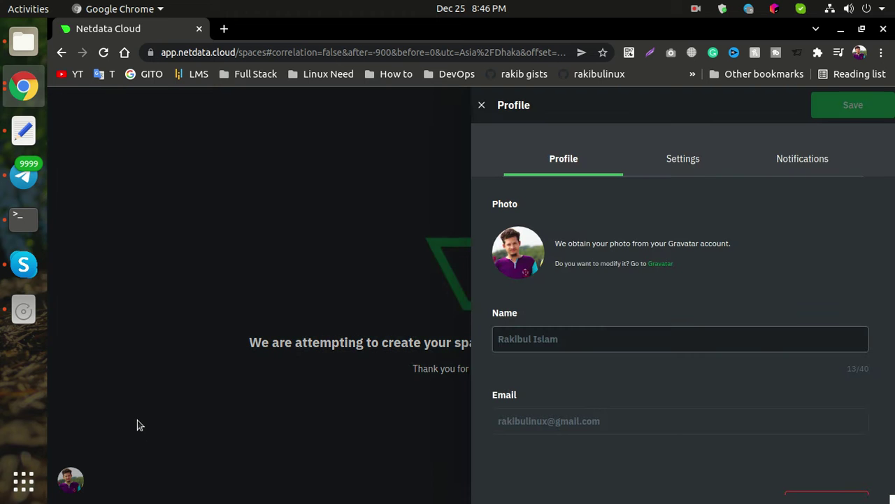
{"action": "left_click", "coordinate": [438, 281]}
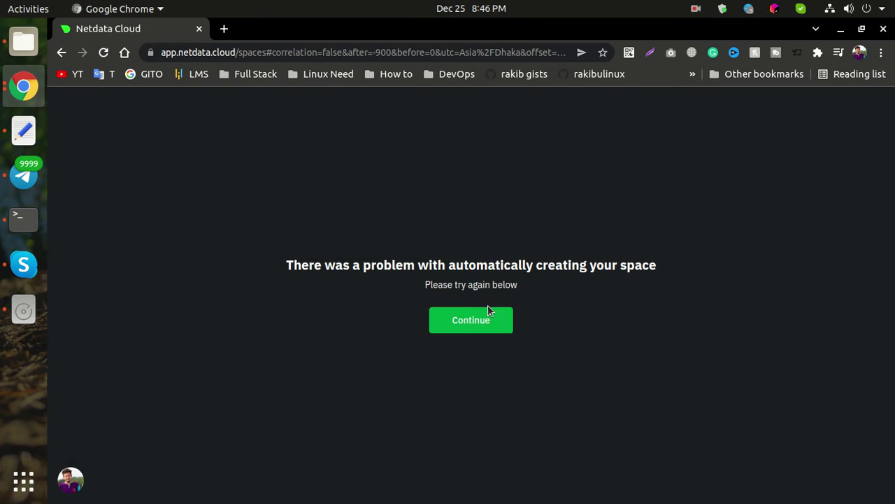
{"action": "left_click", "coordinate": [492, 323]}
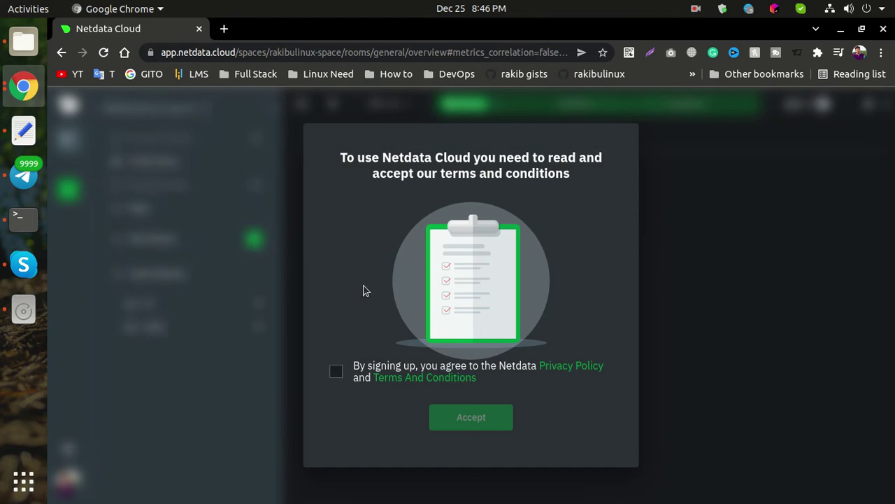
- Review the Terms and Conditions, tick the agreement checkbox and accept
{"action": "left_click", "coordinate": [383, 378]}
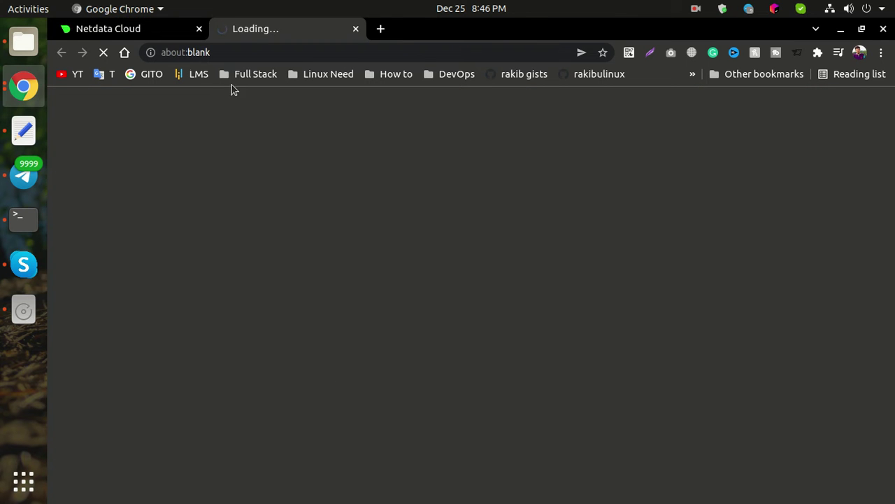
{"action": "left_click", "coordinate": [147, 34]}
{"action": "left_click", "coordinate": [337, 372]}
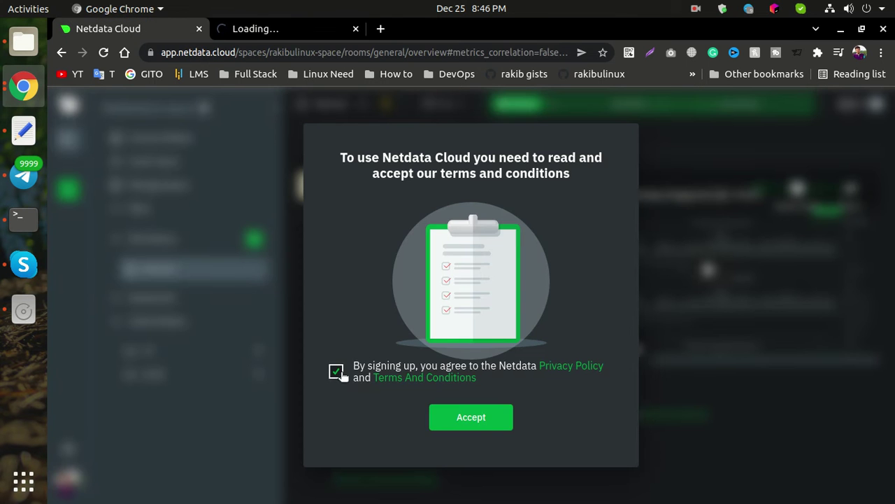
{"action": "left_click", "coordinate": [479, 416]}
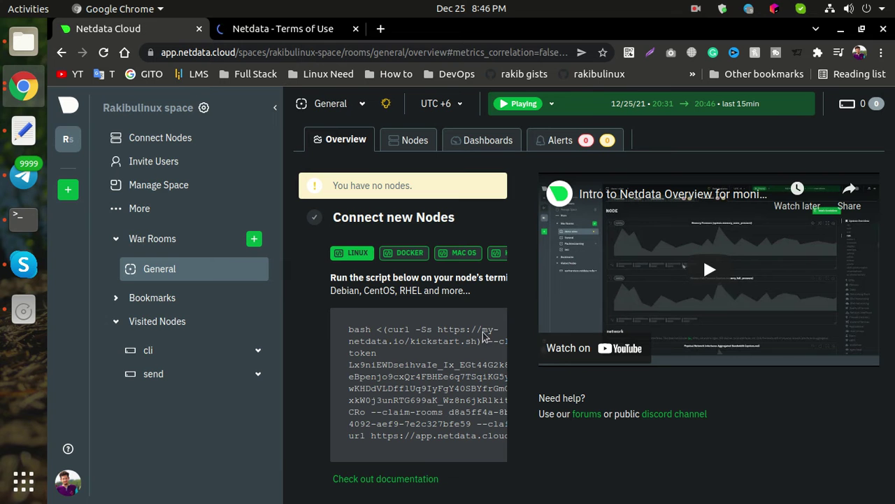
- Copy the Linux kickstart script under Connect new Nodes to the clipboard
{"action": "mouse_move", "coordinate": [348, 328]}
{"action": "left_mouse_down"}
{"action": "mouse_move", "coordinate": [530, 457]}
{"action": "mouse_move", "coordinate": [507, 459]}
{"action": "left_mouse_up"}
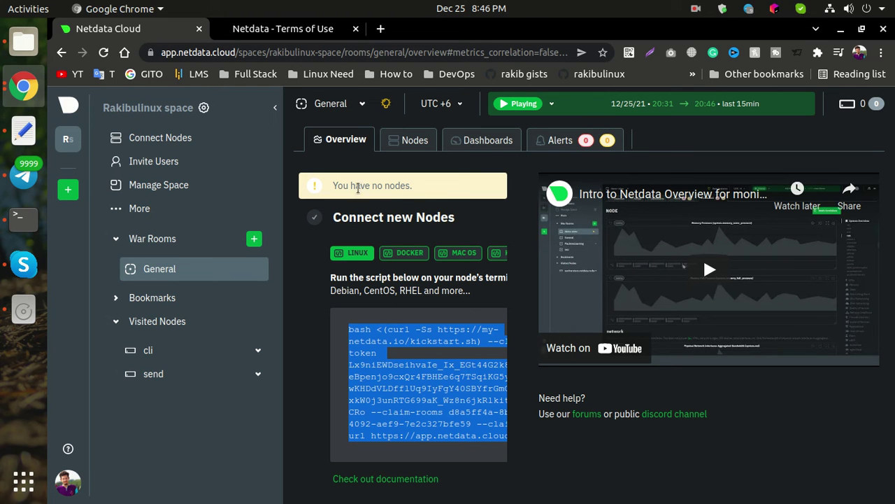
{"action": "right_click", "coordinate": [394, 375]}
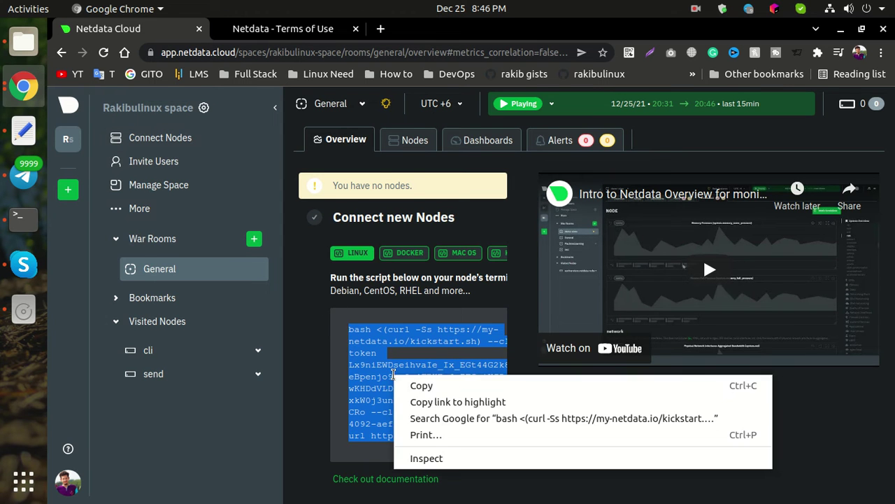
{"action": "left_click", "coordinate": [417, 387]}
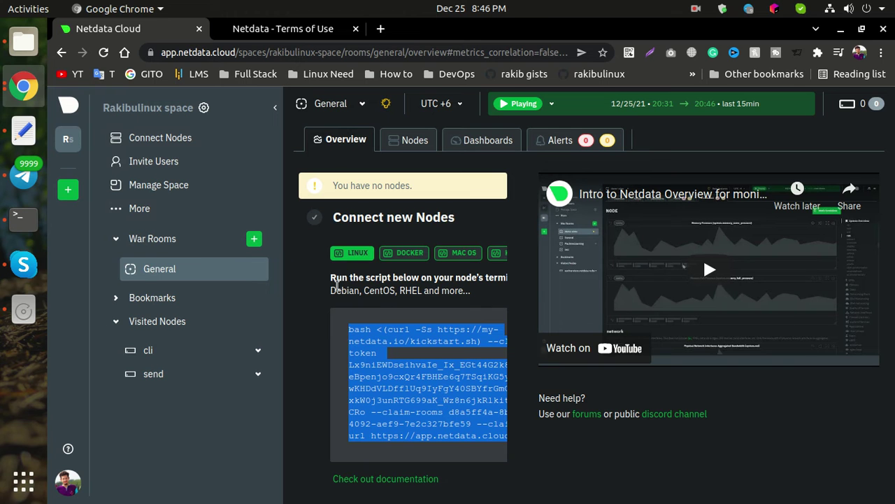
{"action": "double_click", "coordinate": [460, 279]}
{"action": "left_click_drag", "start_coordinate": [460, 279], "coordinate": [493, 315]}
{"action": "left_click", "coordinate": [434, 303]}
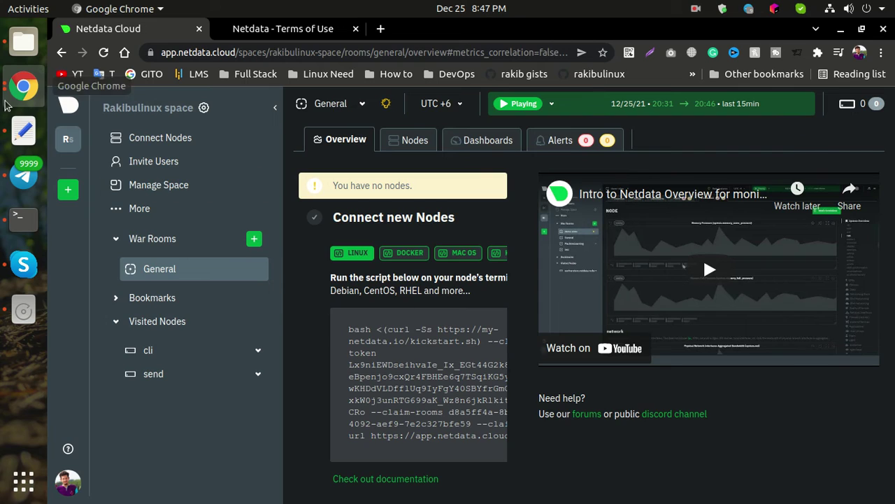
- Paste and run the kickstart claim script in the server Terminal, then return to Chrome
{"action": "left_click", "coordinate": [23, 218]}
{"action": "type", "text": "qifconfig"}
{"action": "key", "text": "Return"}
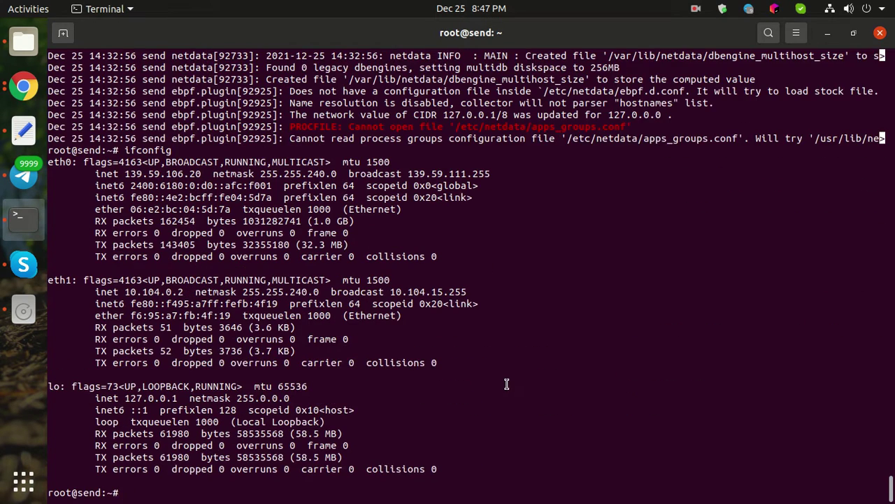
{"action": "key", "text": "ctrl+shift+v"}
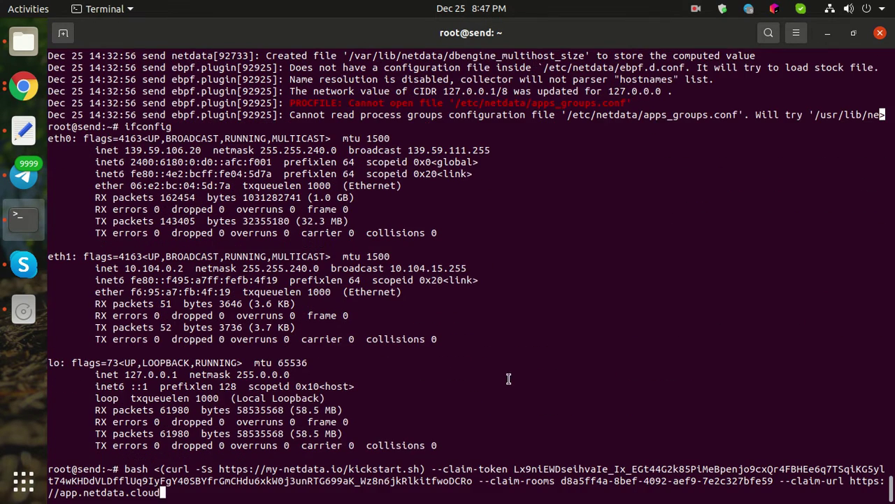
{"action": "key", "text": "Return"}
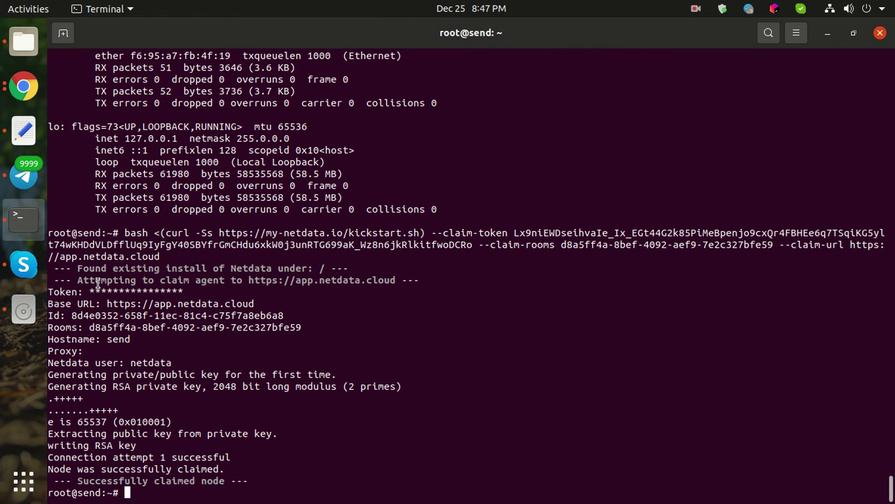
{"action": "left_click", "coordinate": [23, 85]}
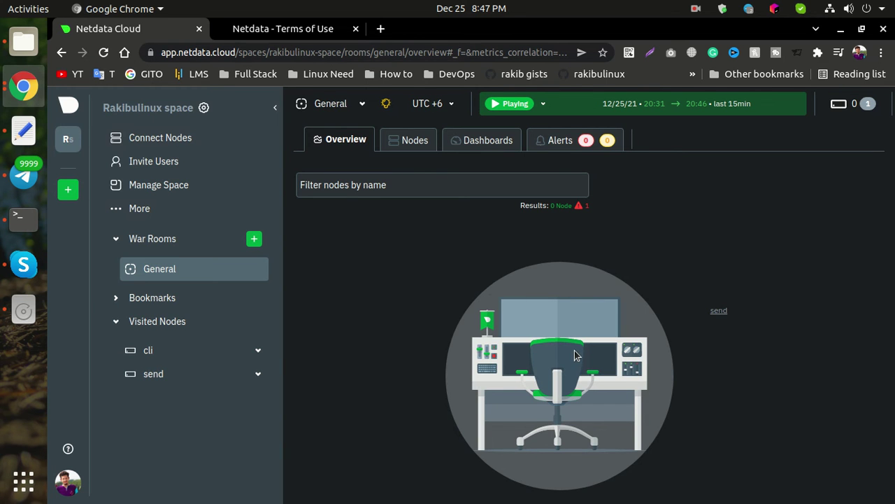
- Open the Nodes list, dismiss the demo popup, and open the send node's dashboard
{"action": "left_click", "coordinate": [408, 141]}
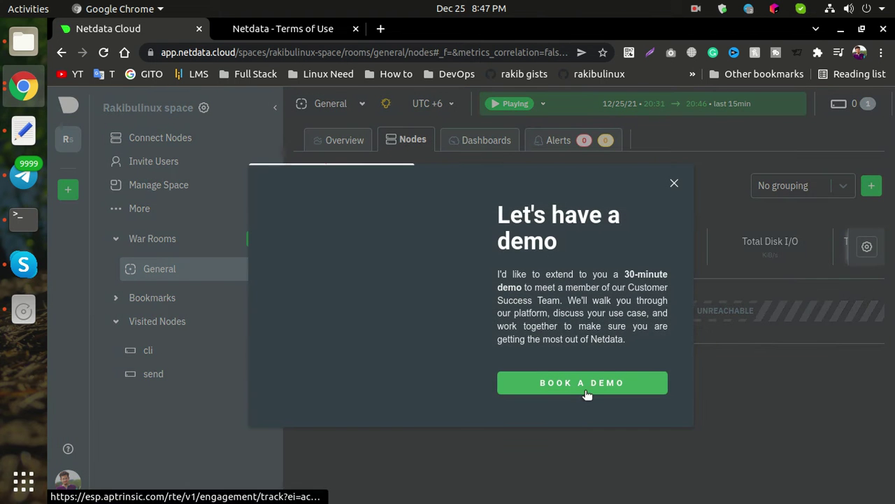
{"action": "left_click", "coordinate": [673, 183]}
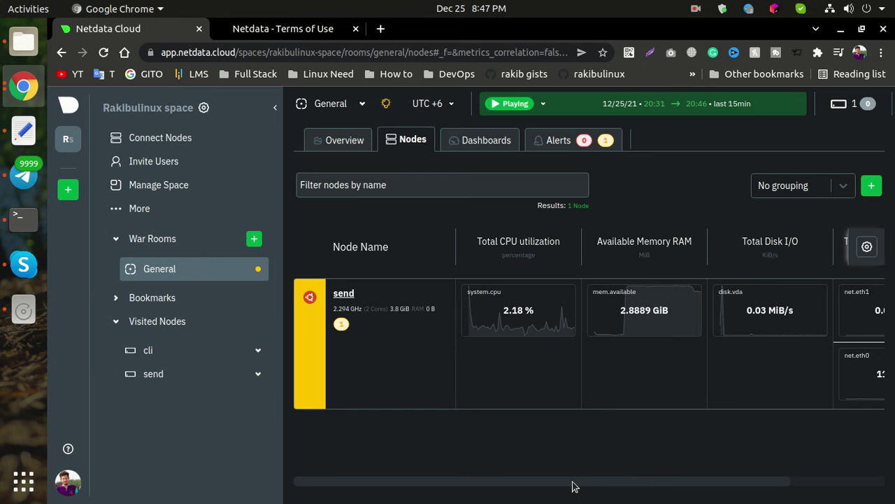
{"action": "left_click_drag", "start_coordinate": [572, 481], "coordinate": [752, 482]}
{"action": "left_click_drag", "start_coordinate": [697, 484], "coordinate": [433, 480]}
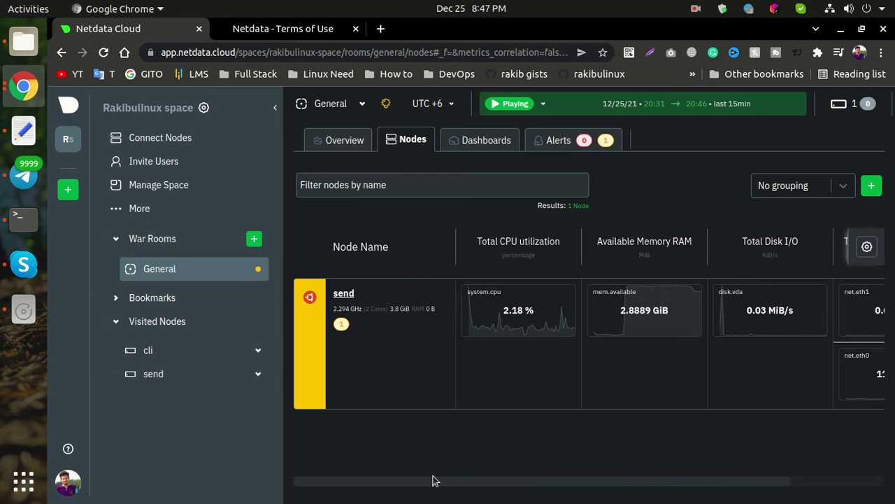
{"action": "left_click", "coordinate": [342, 293]}
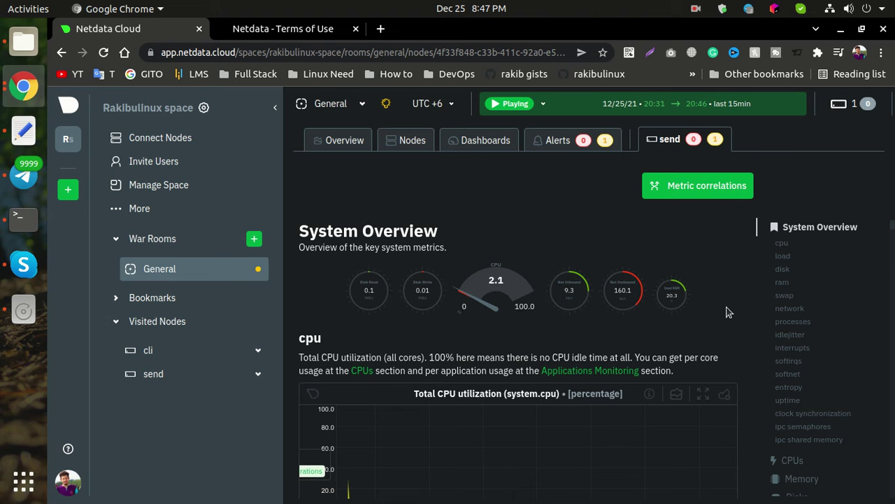
- Scroll through send's load and disk charts and open the list of connected nodes
{"action": "scroll", "coordinate": [726, 310], "scroll_direction": "down", "scroll_amount": 10}
{"action": "scroll", "coordinate": [752, 374], "scroll_direction": "down", "scroll_amount": 4}
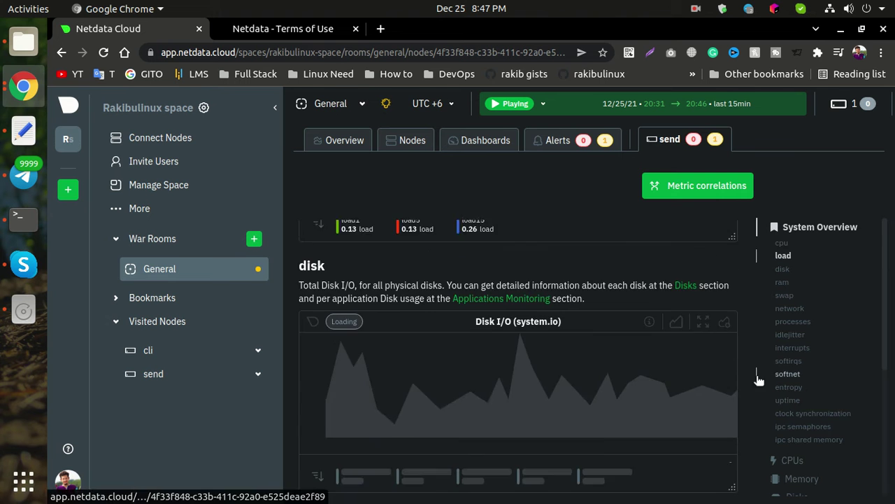
{"action": "scroll", "coordinate": [754, 388], "scroll_direction": "down", "scroll_amount": 3}
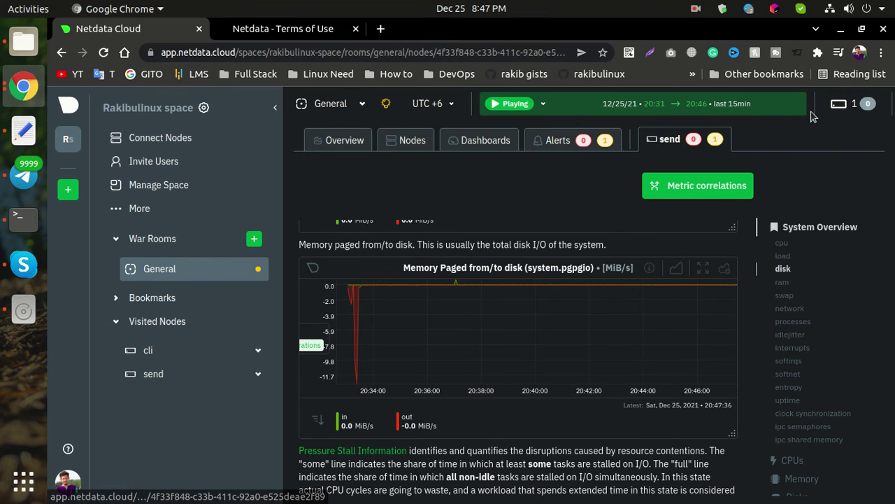
{"action": "left_click", "coordinate": [848, 105]}
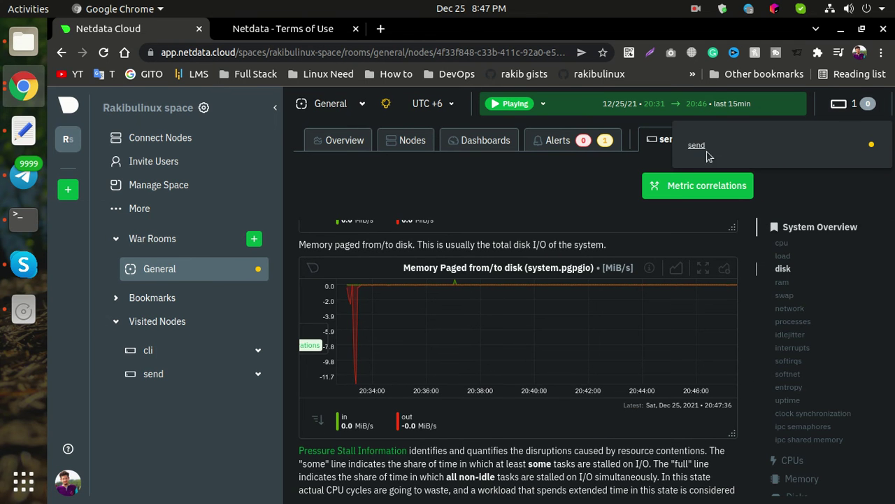
{"action": "scroll", "coordinate": [517, 350], "scroll_direction": "up", "scroll_amount": 7}
- Confirm the terminal prompt shows hostname send, then bring up the node connection instructions in Chrome
{"action": "left_click", "coordinate": [23, 217]}
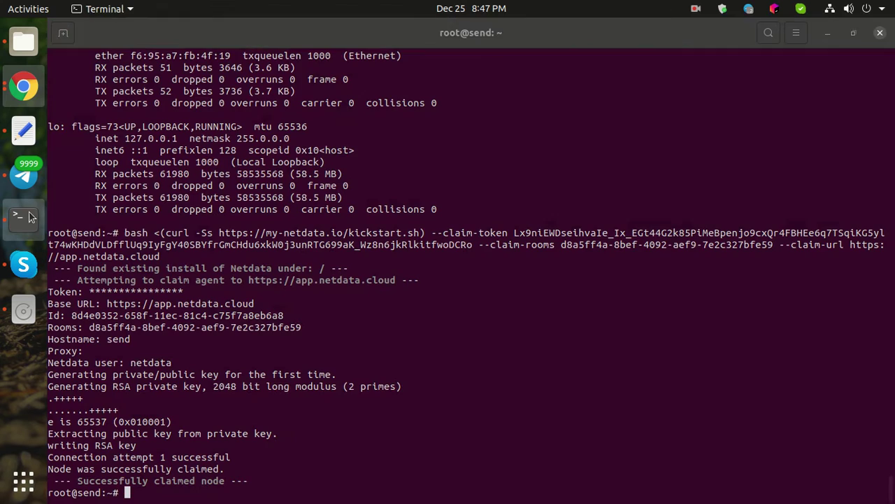
{"action": "scroll", "coordinate": [176, 370], "scroll_direction": "up", "scroll_amount": 5}
{"action": "scroll", "coordinate": [94, 493], "scroll_direction": "down", "scroll_amount": 5}
{"action": "left_click_drag", "start_coordinate": [73, 493], "coordinate": [101, 493]}
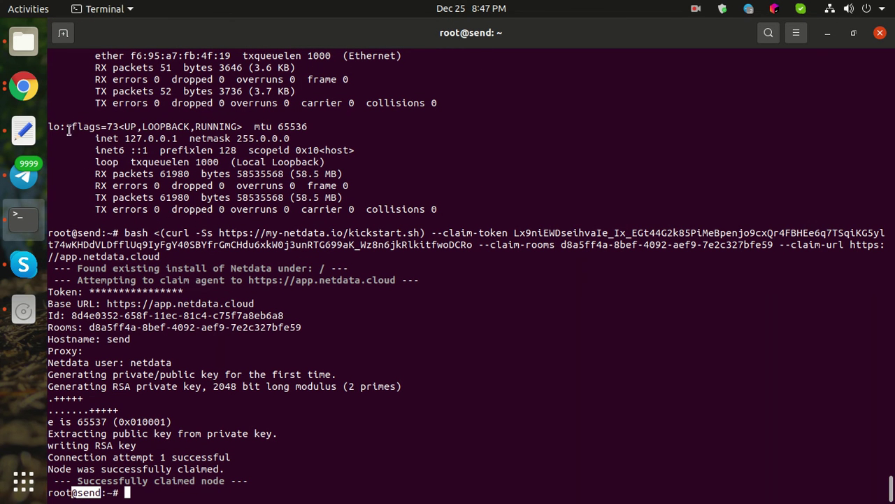
{"action": "left_click", "coordinate": [24, 87]}
{"action": "left_click", "coordinate": [138, 138]}
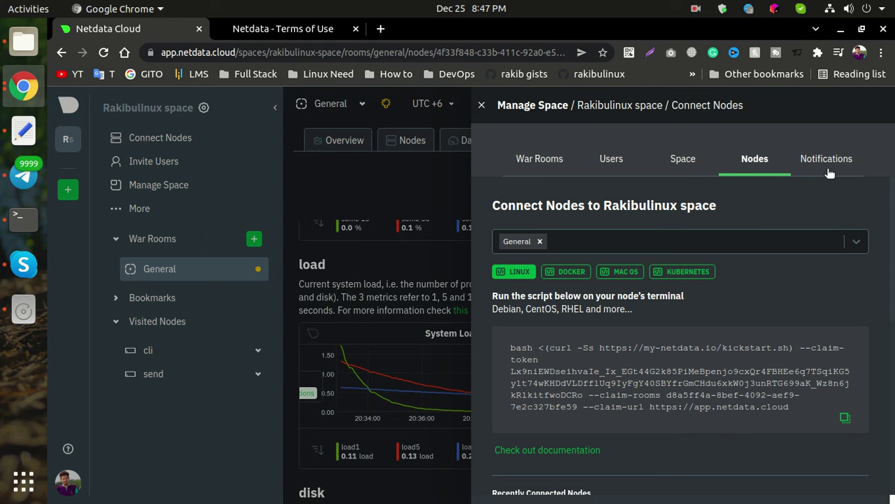
- Look over the space, node connection and war rooms settings, then close Manage Space
{"action": "left_click", "coordinate": [691, 165]}
{"action": "left_click", "coordinate": [747, 164]}
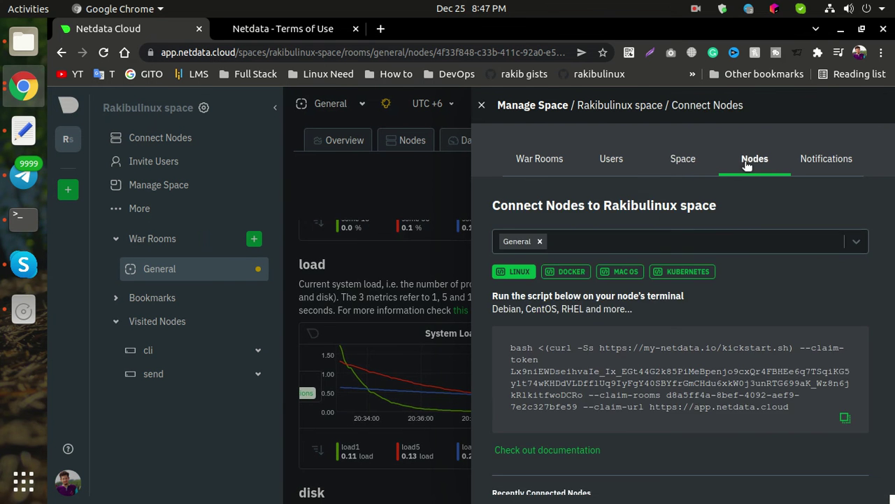
{"action": "left_click", "coordinate": [538, 162]}
{"action": "left_click", "coordinate": [481, 105]}
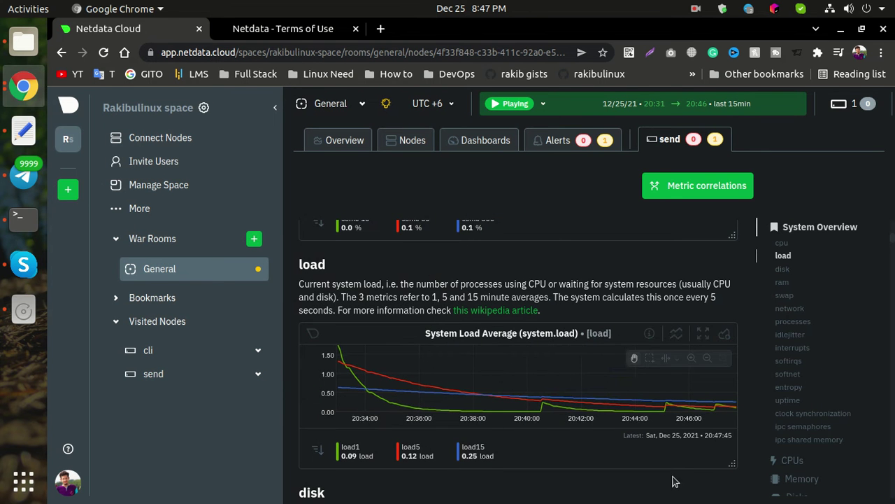
- Scroll down to the visited nodes, expand cli and open its localhost dashboard
{"action": "scroll", "coordinate": [673, 481], "scroll_direction": "down", "scroll_amount": 5}
{"action": "scroll", "coordinate": [629, 481], "scroll_direction": "down", "scroll_amount": 5}
{"action": "scroll", "coordinate": [618, 481], "scroll_direction": "down", "scroll_amount": 5}
{"action": "scroll", "coordinate": [616, 482], "scroll_direction": "down", "scroll_amount": 5}
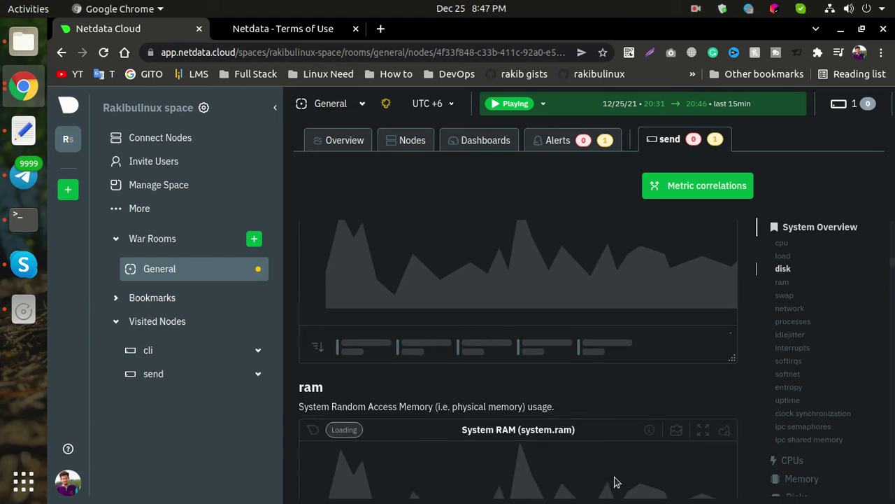
{"action": "scroll", "coordinate": [616, 481], "scroll_direction": "down", "scroll_amount": 5}
{"action": "scroll", "coordinate": [616, 481], "scroll_direction": "down", "scroll_amount": 3}
{"action": "scroll", "coordinate": [490, 419], "scroll_direction": "down", "scroll_amount": 2}
{"action": "left_click", "coordinate": [253, 348]}
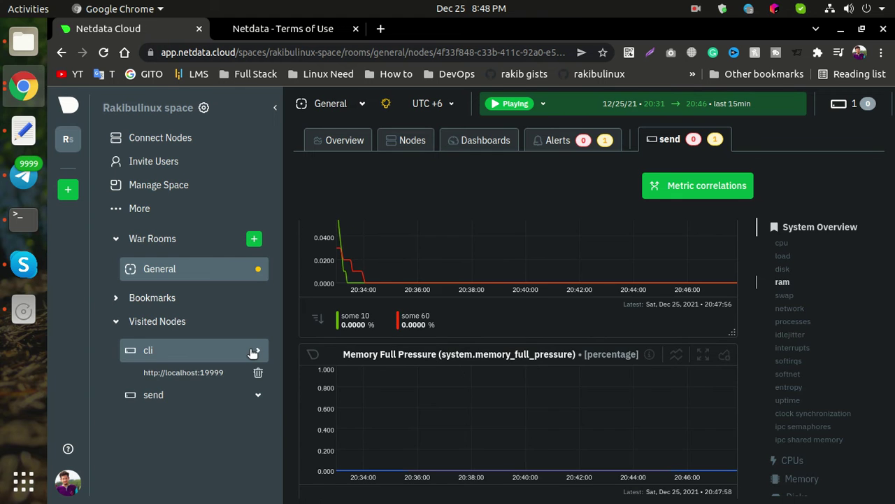
{"action": "left_click", "coordinate": [201, 372]}
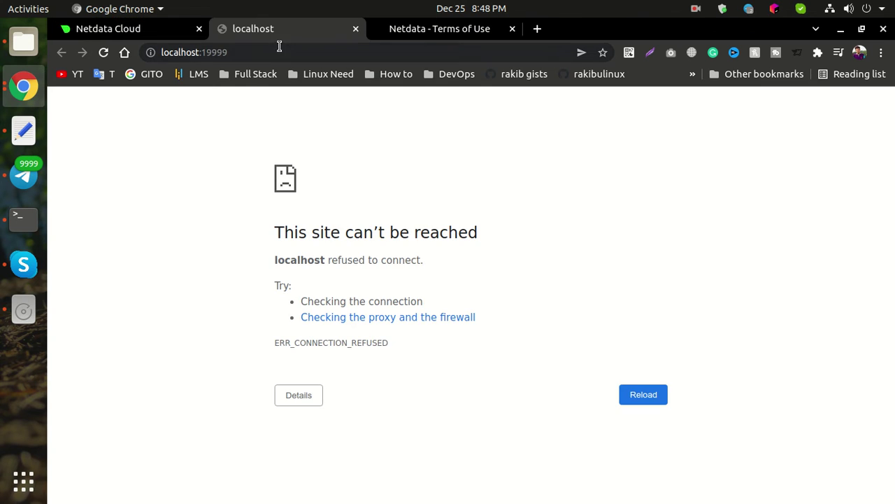
- Close the unreachable localhost tab and open send's agent dashboard at 139.59.106.20:19999
{"action": "key", "text": "ctrl+w"}
{"action": "left_click", "coordinate": [207, 395]}
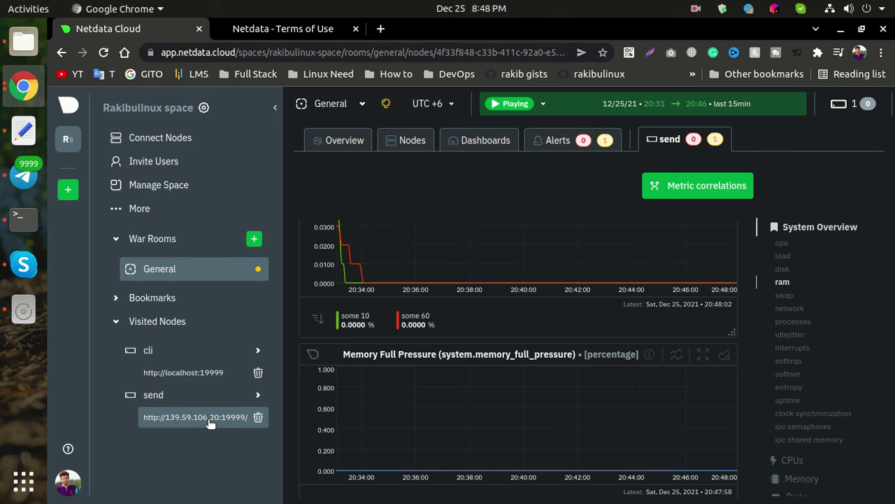
{"action": "left_click", "coordinate": [210, 418]}
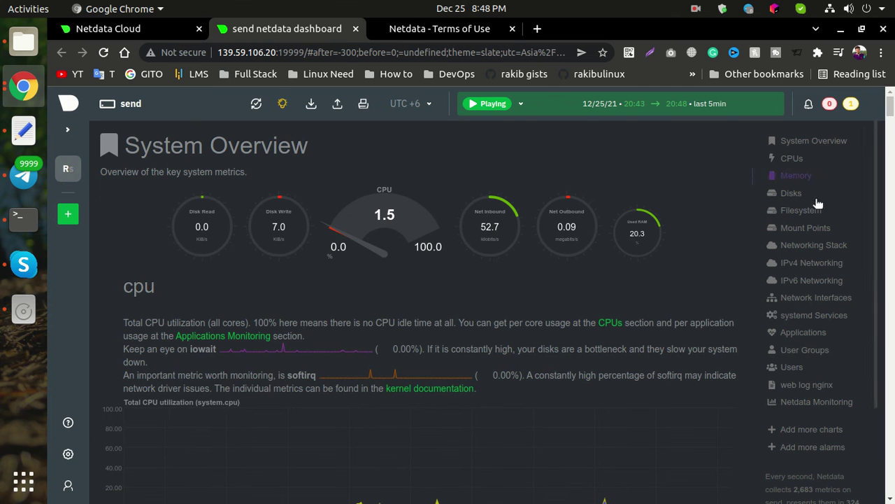
- Jump to the web log nginx section and scroll through its charts
{"action": "scroll", "coordinate": [777, 366], "scroll_direction": "down", "scroll_amount": 1}
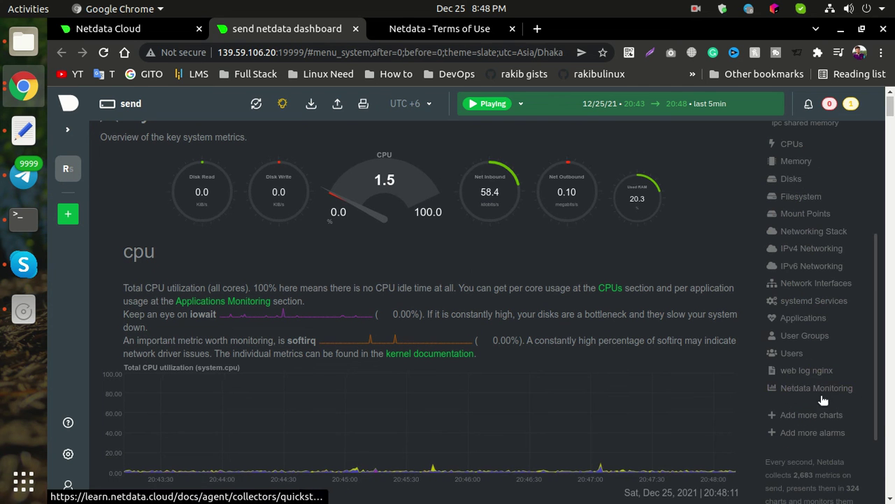
{"action": "left_click", "coordinate": [828, 376]}
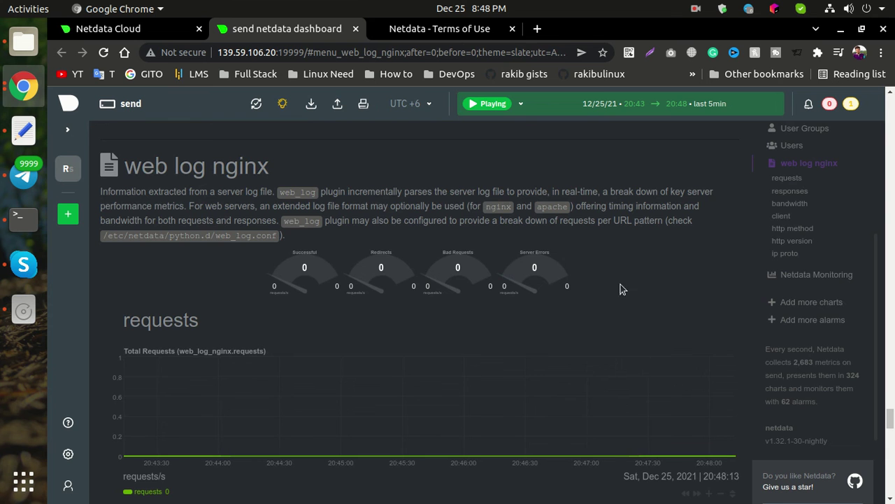
{"action": "scroll", "coordinate": [622, 289], "scroll_direction": "down", "scroll_amount": 1}
{"action": "scroll", "coordinate": [697, 310], "scroll_direction": "down", "scroll_amount": 2}
{"action": "scroll", "coordinate": [720, 352], "scroll_direction": "down", "scroll_amount": 2}
{"action": "scroll", "coordinate": [748, 376], "scroll_direction": "down", "scroll_amount": 3}
{"action": "scroll", "coordinate": [742, 392], "scroll_direction": "down", "scroll_amount": 5}
{"action": "scroll", "coordinate": [738, 392], "scroll_direction": "down", "scroll_amount": 3}
{"action": "scroll", "coordinate": [780, 392], "scroll_direction": "down", "scroll_amount": 2}
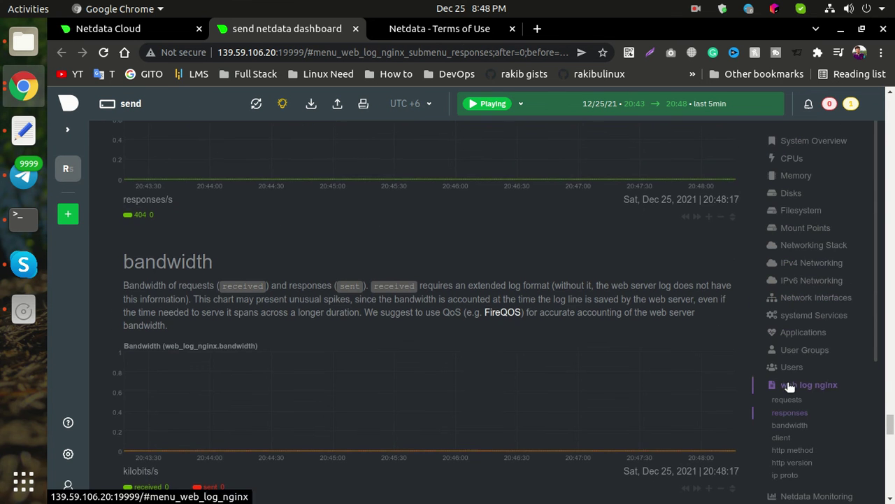
{"action": "scroll", "coordinate": [791, 371], "scroll_direction": "up", "scroll_amount": 3}
{"action": "scroll", "coordinate": [833, 335], "scroll_direction": "up", "scroll_amount": 2}
{"action": "scroll", "coordinate": [839, 287], "scroll_direction": "up", "scroll_amount": 3}
{"action": "scroll", "coordinate": [847, 252], "scroll_direction": "up", "scroll_amount": 2}
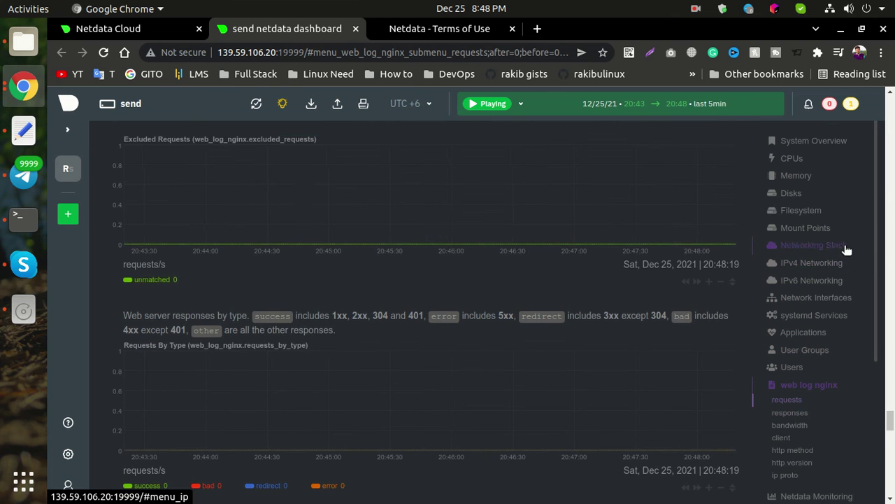
- Browse the IPv4 Networking, Disks, Memory and CPUs metrics, then switch to the Terms of Use page
{"action": "left_click", "coordinate": [829, 264]}
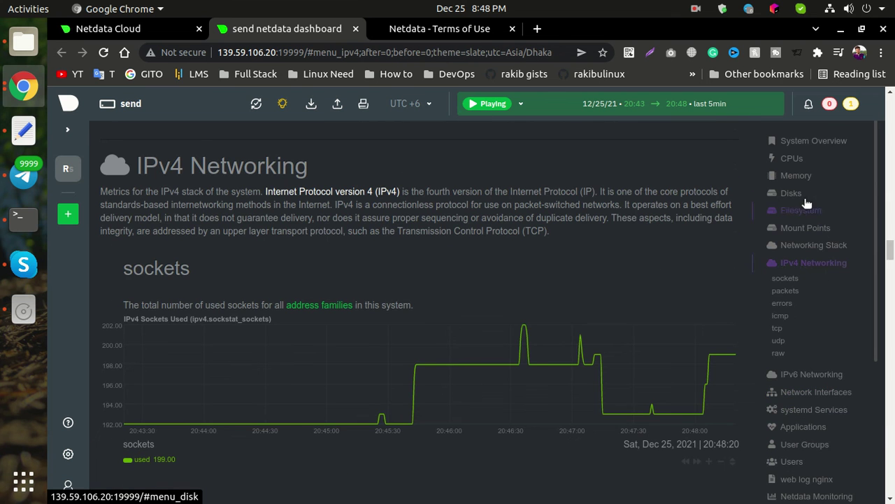
{"action": "left_click", "coordinate": [806, 199]}
{"action": "left_click", "coordinate": [799, 177]}
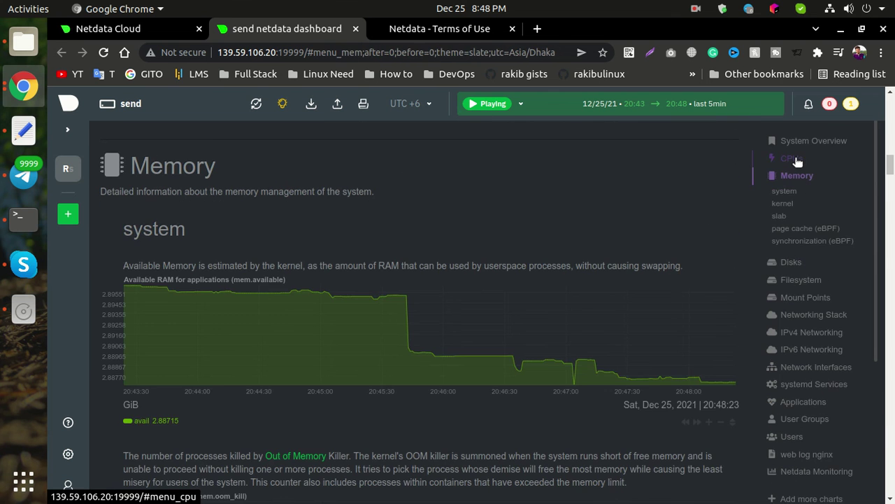
{"action": "left_click", "coordinate": [770, 157]}
{"action": "scroll", "coordinate": [417, 191], "scroll_direction": "up", "scroll_amount": 3}
{"action": "scroll", "coordinate": [417, 191], "scroll_direction": "up", "scroll_amount": 5}
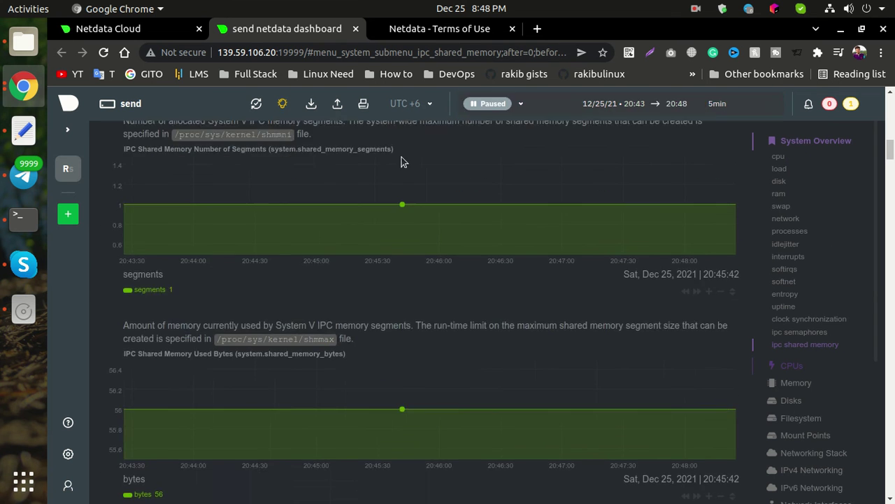
{"action": "left_click", "coordinate": [498, 28]}
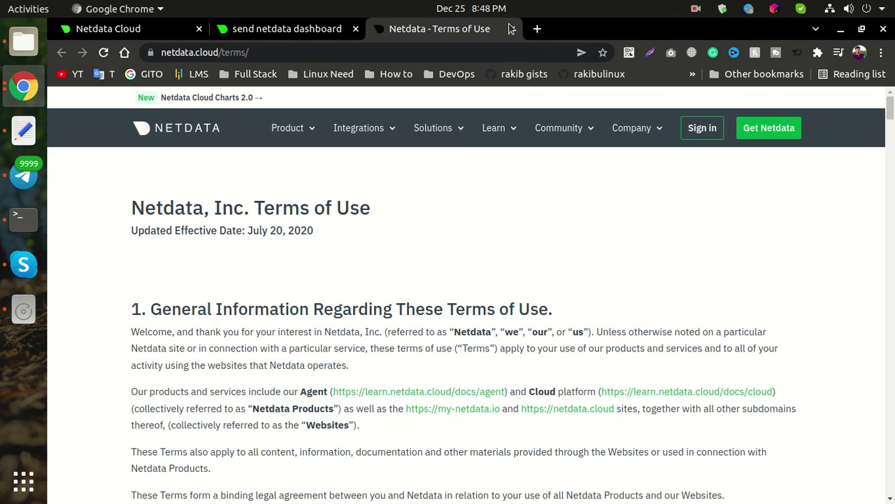